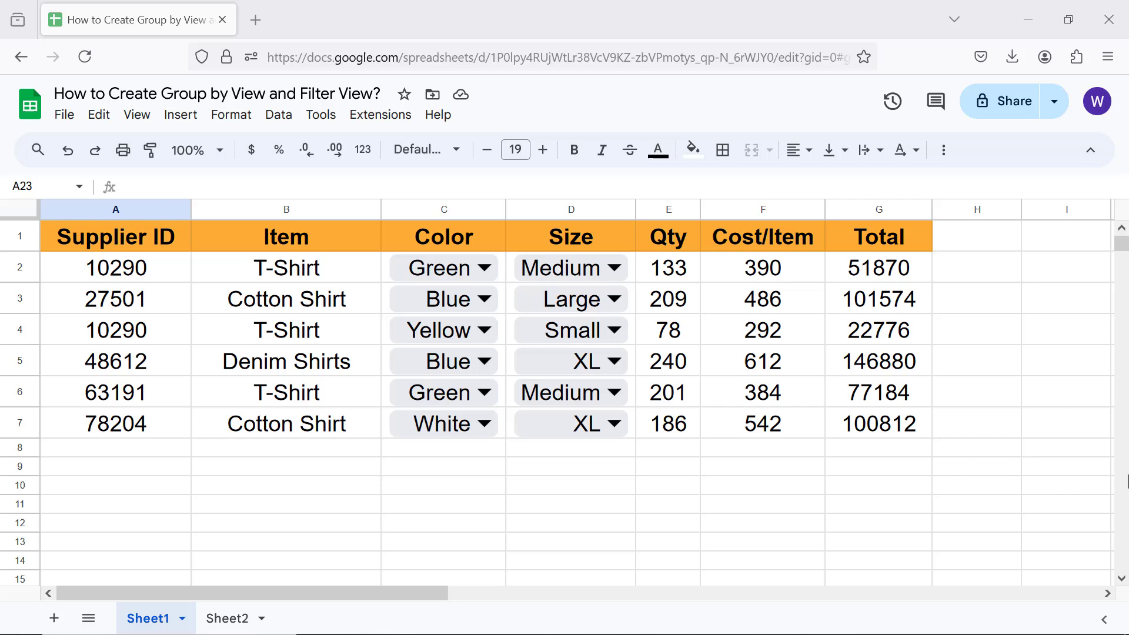
# Step: On Sheet2, replace the table name Project_tasks1 with Inventory
pyautogui.click(235, 617)
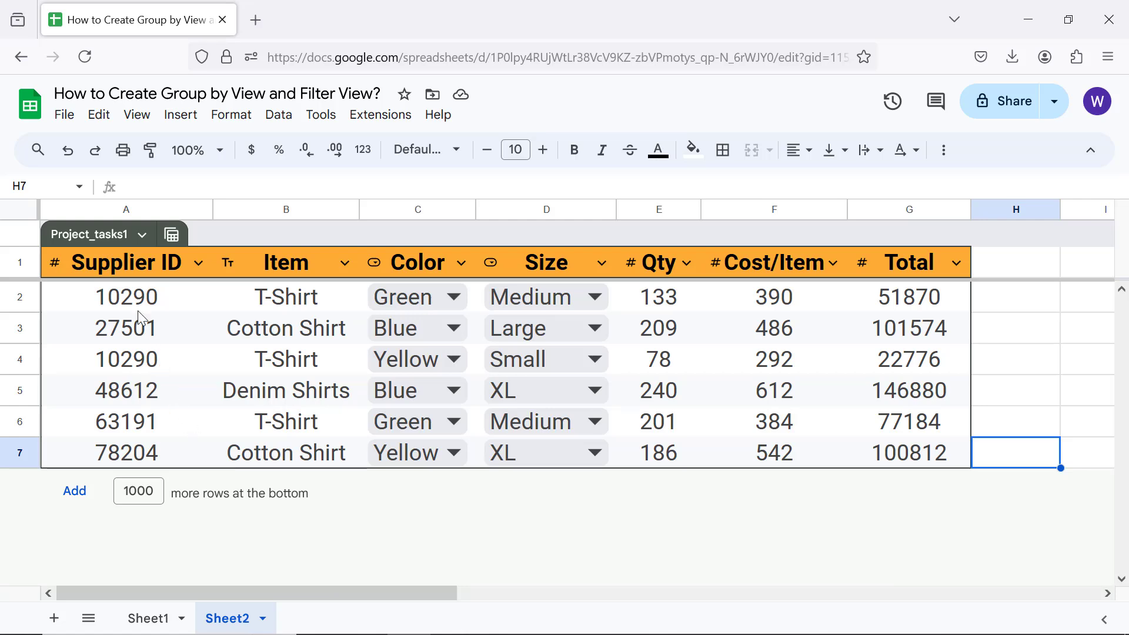
pyautogui.click(106, 234)
pyautogui.hotkey('ctrl', 'a')
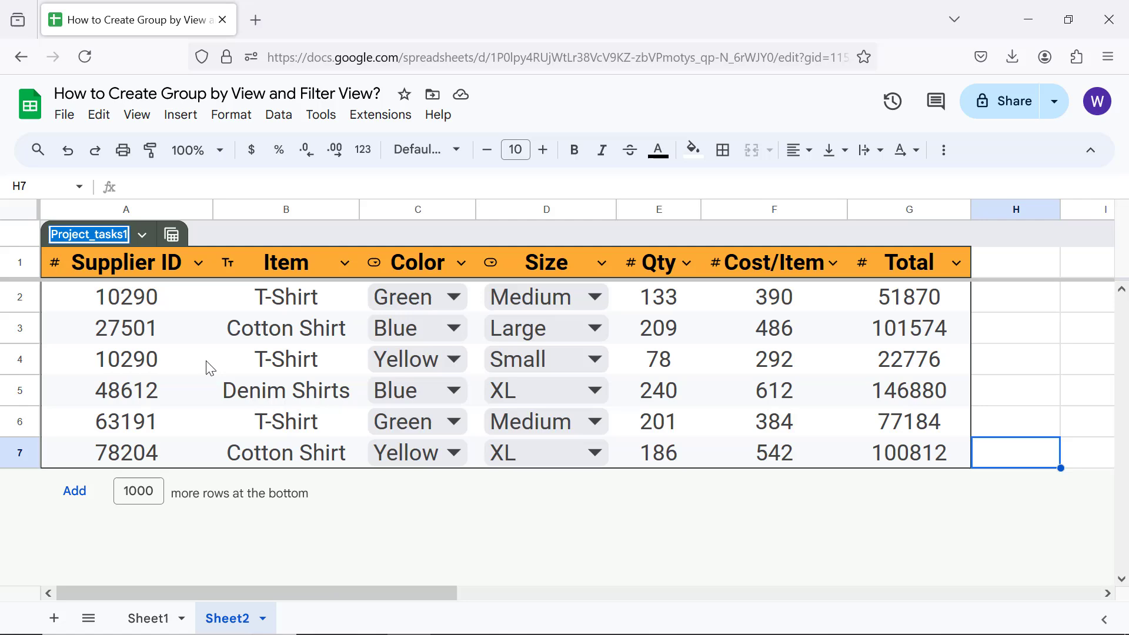
pyautogui.write('Inventory')
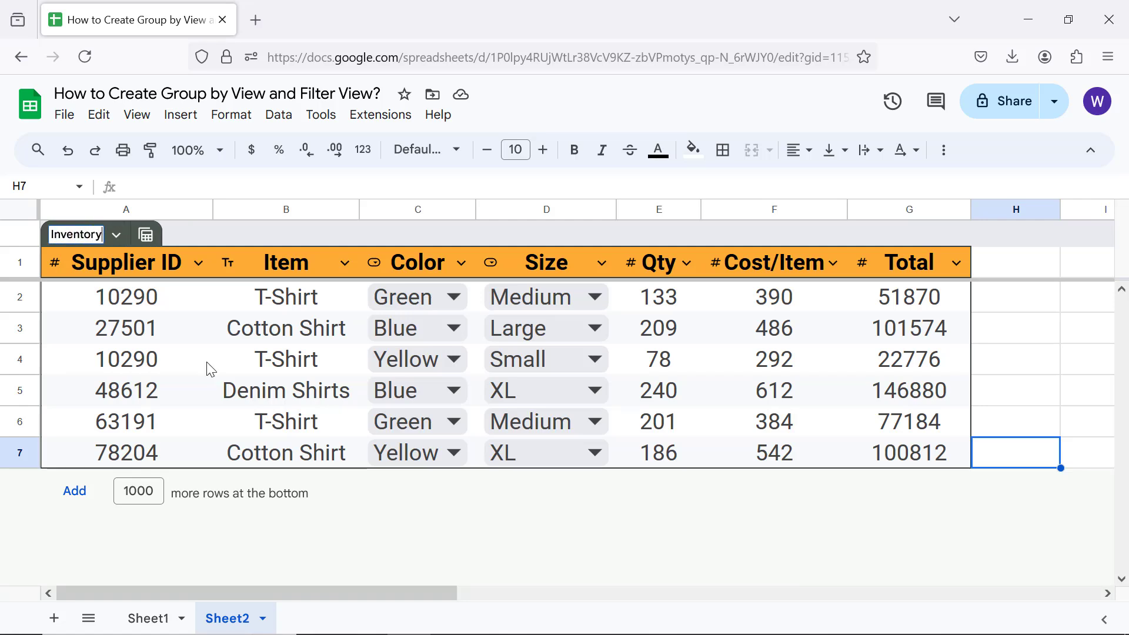
pyautogui.press('Return')
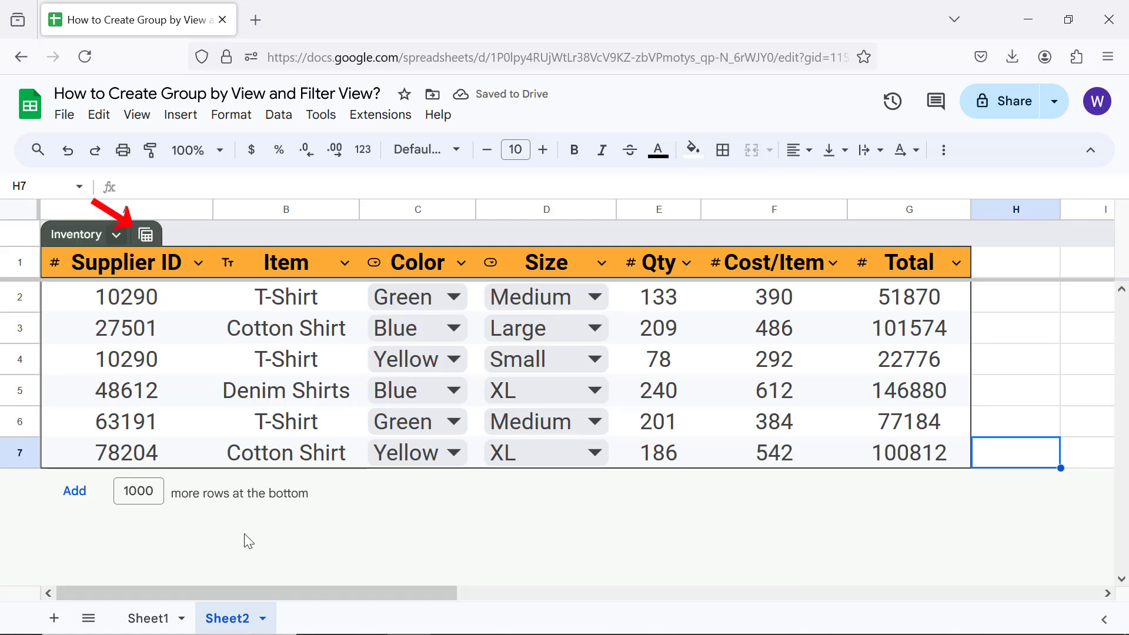
# Step: Group the Inventory rows by Supplier ID into headings 10290, 27501, 48612, 63191 and 78204
pyautogui.click(152, 239)
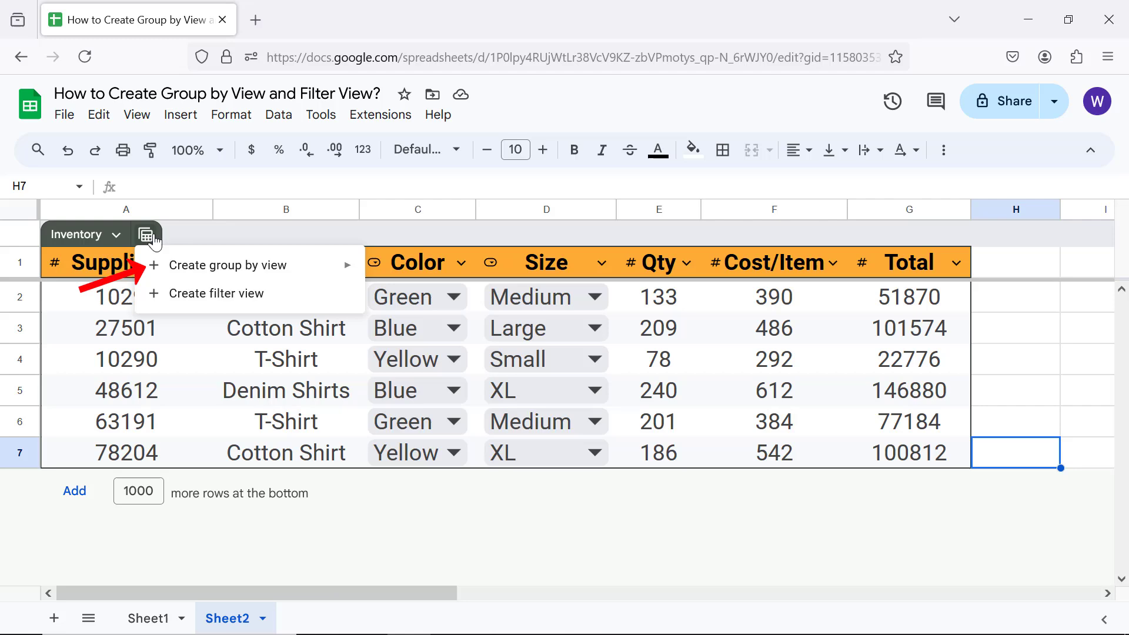
pyautogui.moveTo(174, 272)
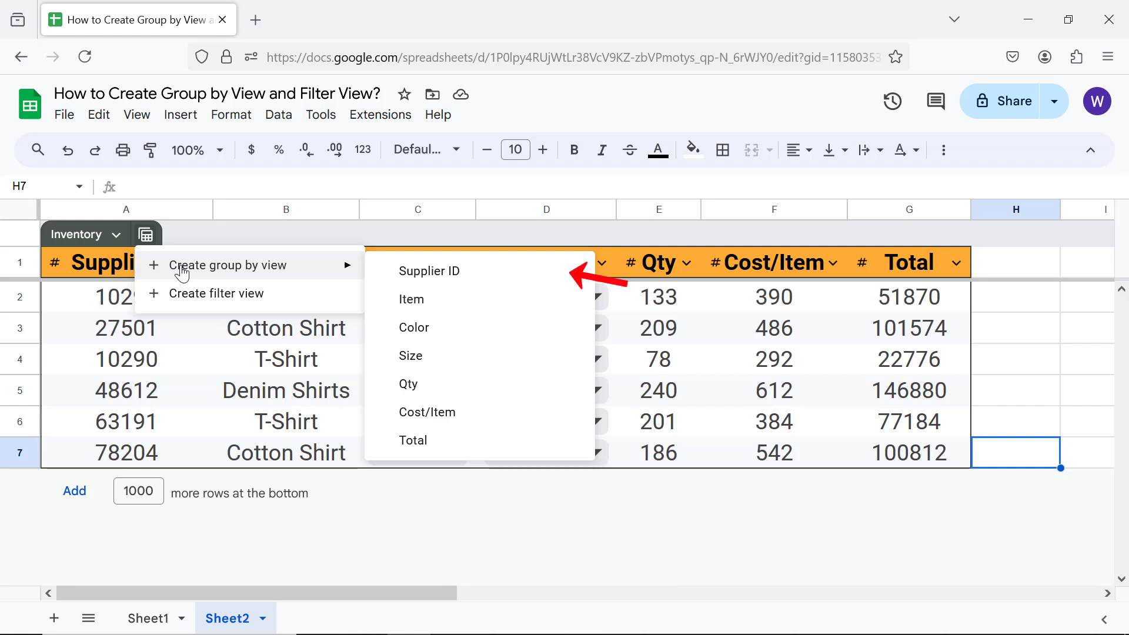
pyautogui.click(406, 271)
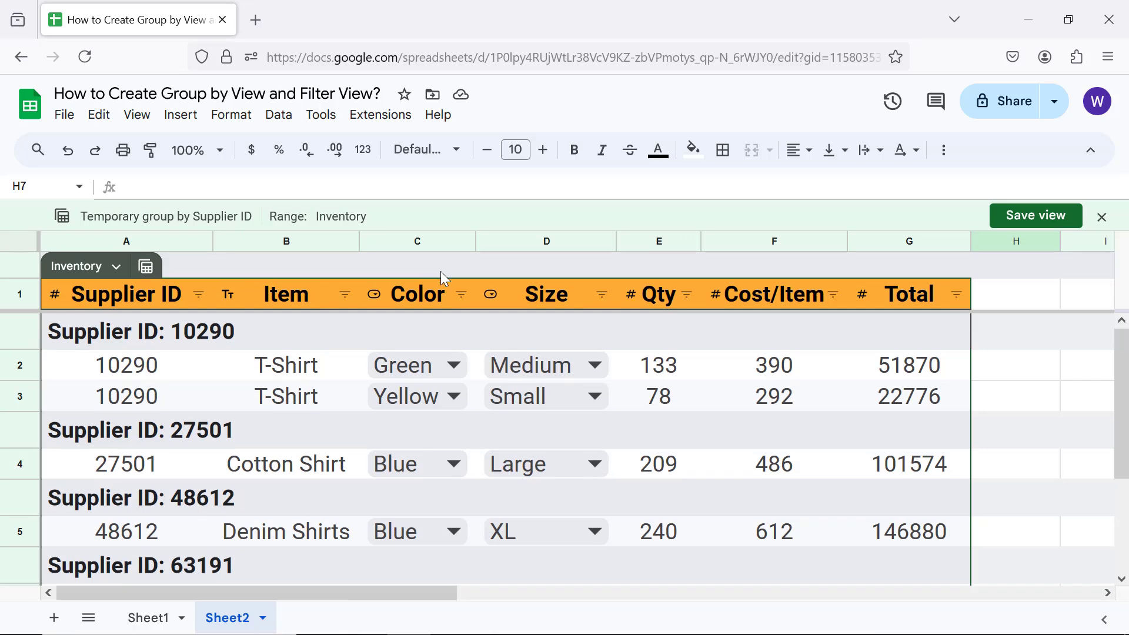
pyautogui.moveTo(1124, 406); pyautogui.dragTo(1124, 367)
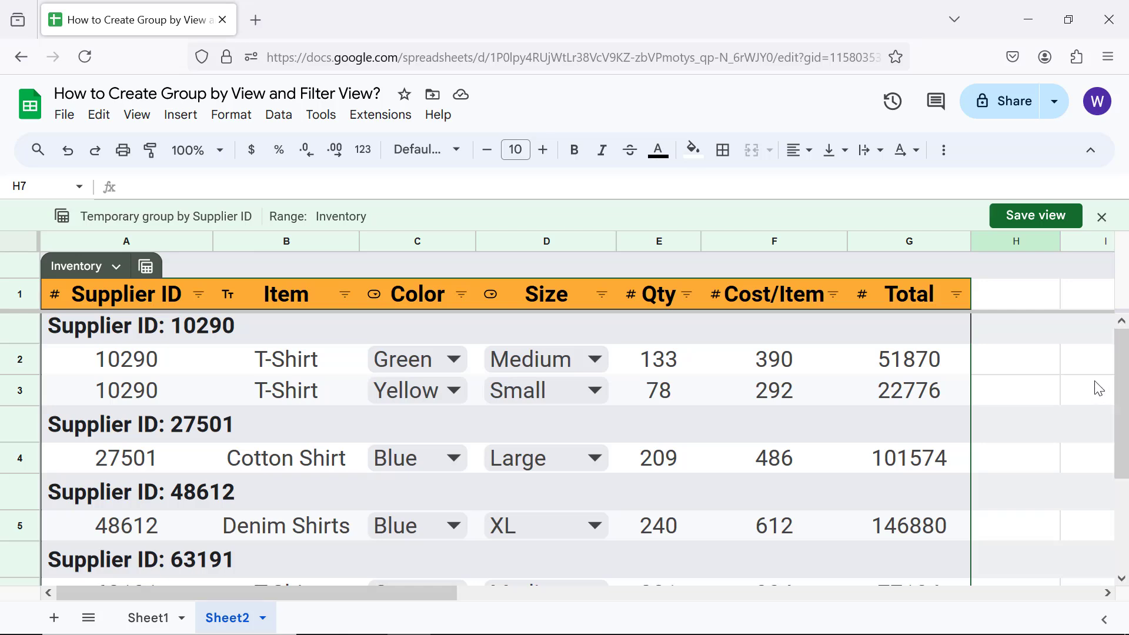
# Step: Switch the temporary grouping of the Inventory table from Supplier ID to Color
pyautogui.click(146, 268)
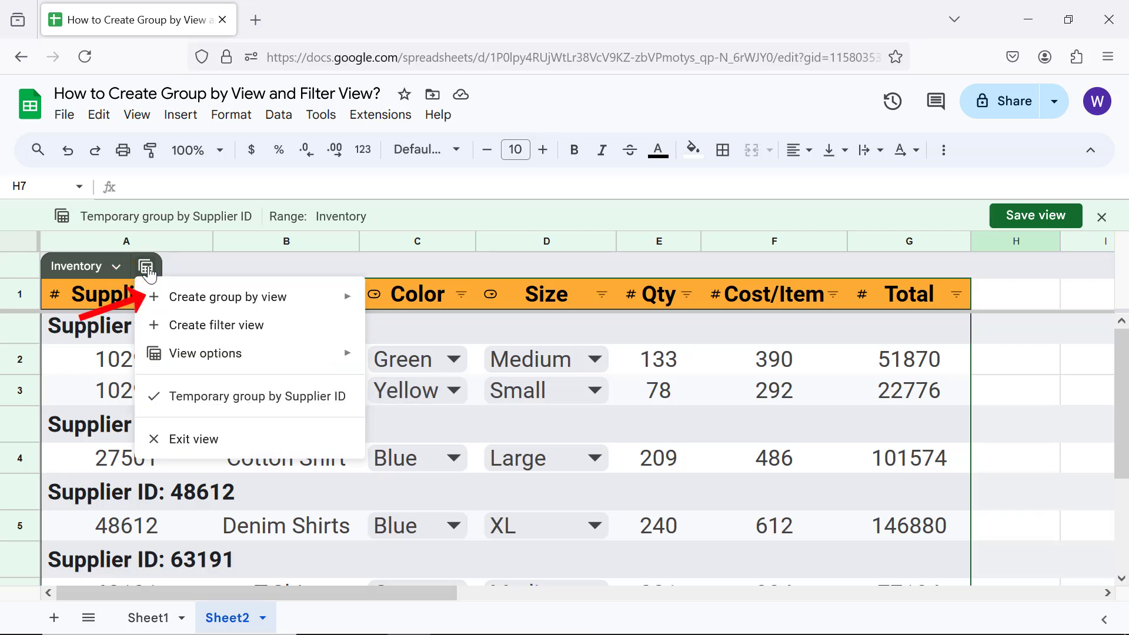
pyautogui.moveTo(162, 299)
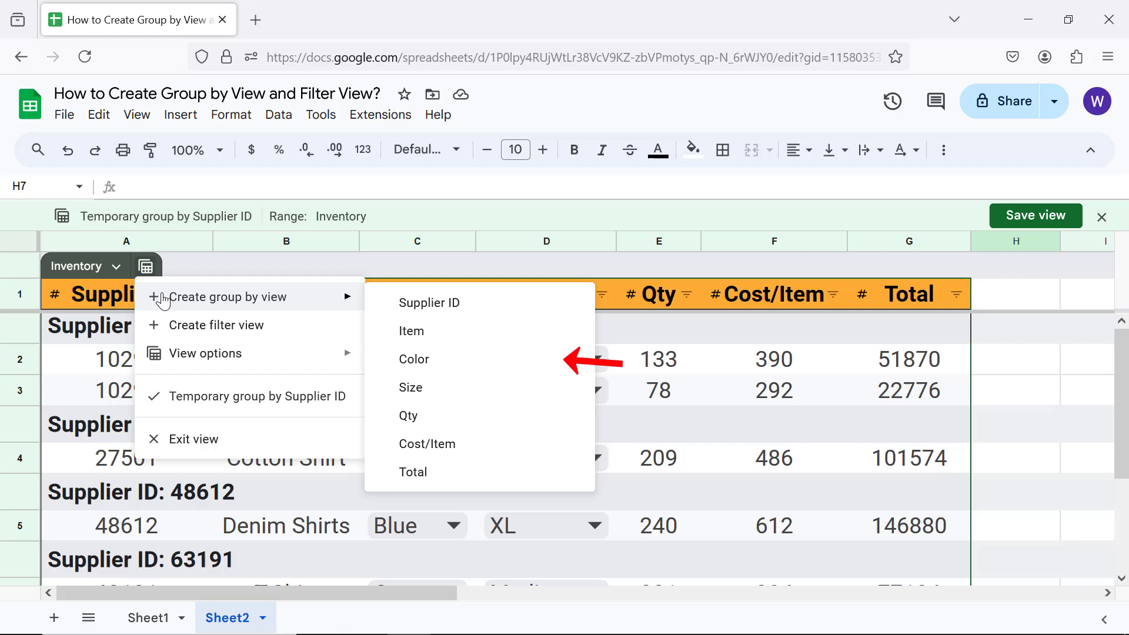
pyautogui.click(421, 363)
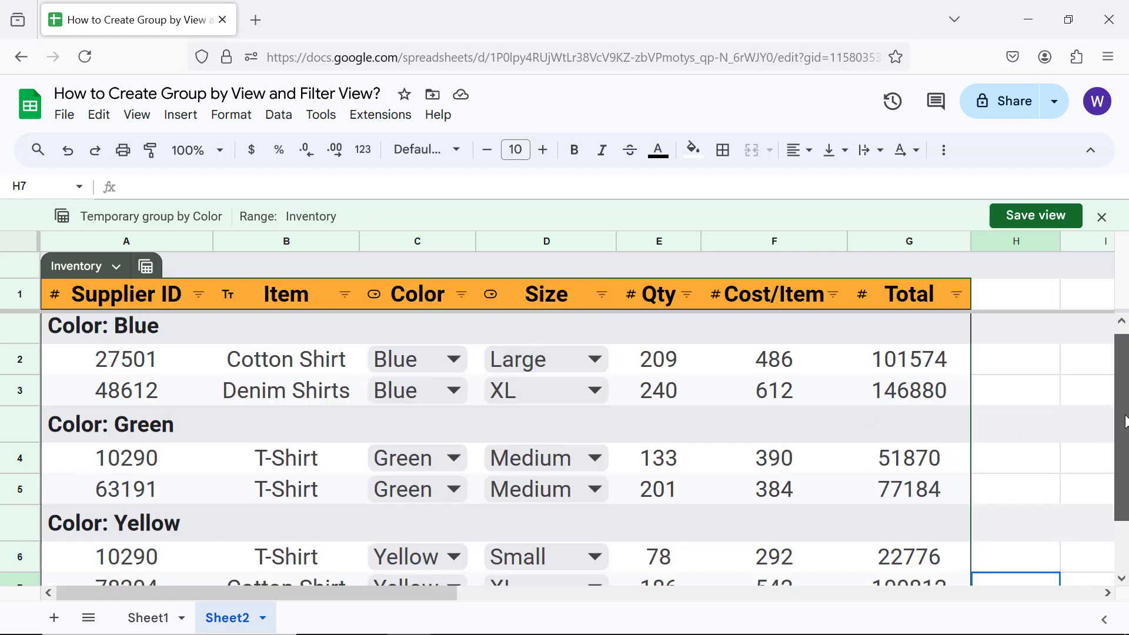
pyautogui.moveTo(1125, 421)
pyautogui.mouseDown()
pyautogui.moveTo(1125, 452)
pyautogui.moveTo(1125, 403)
pyautogui.mouseUp()
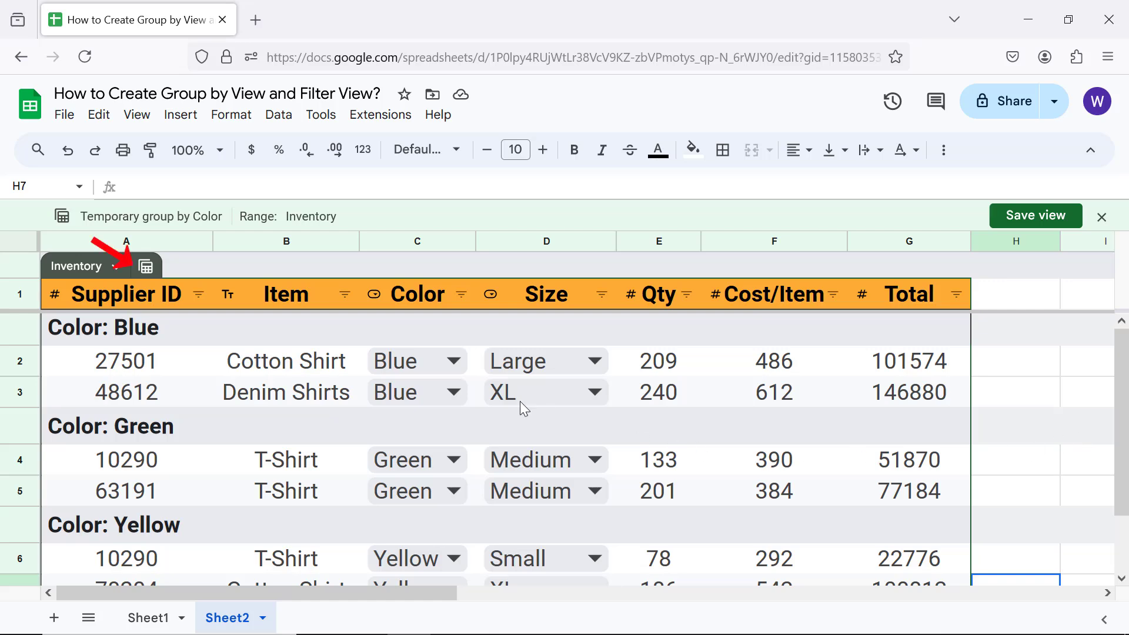
# Step: Save the temporary Supplier ID grouping as view 'Group by Supplier ID' and exit it
pyautogui.click(145, 265)
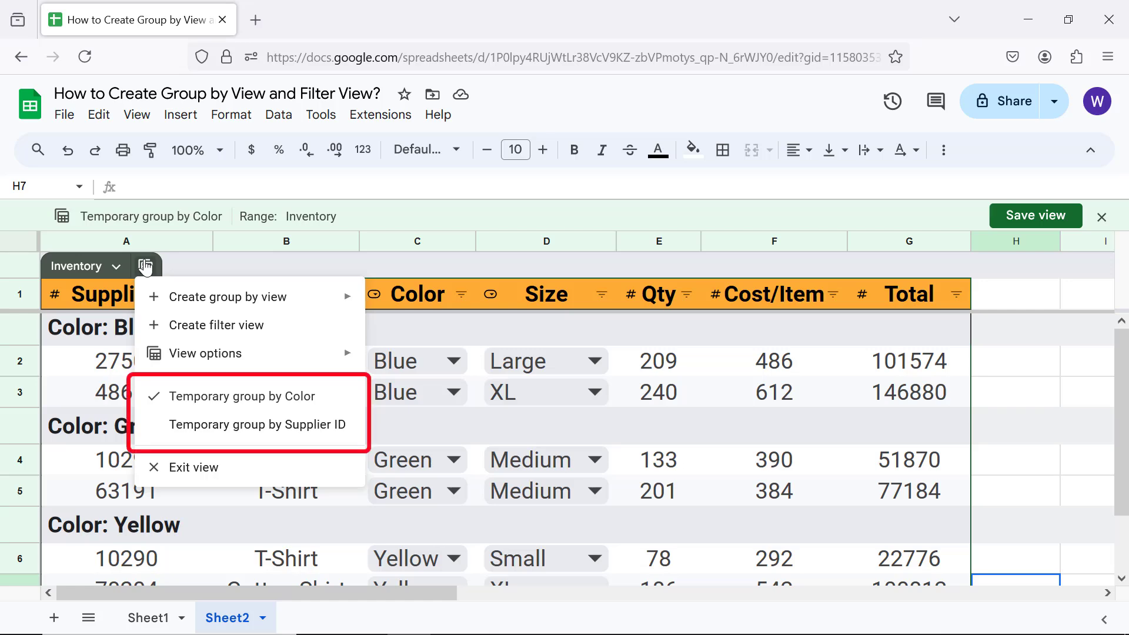
pyautogui.click(229, 429)
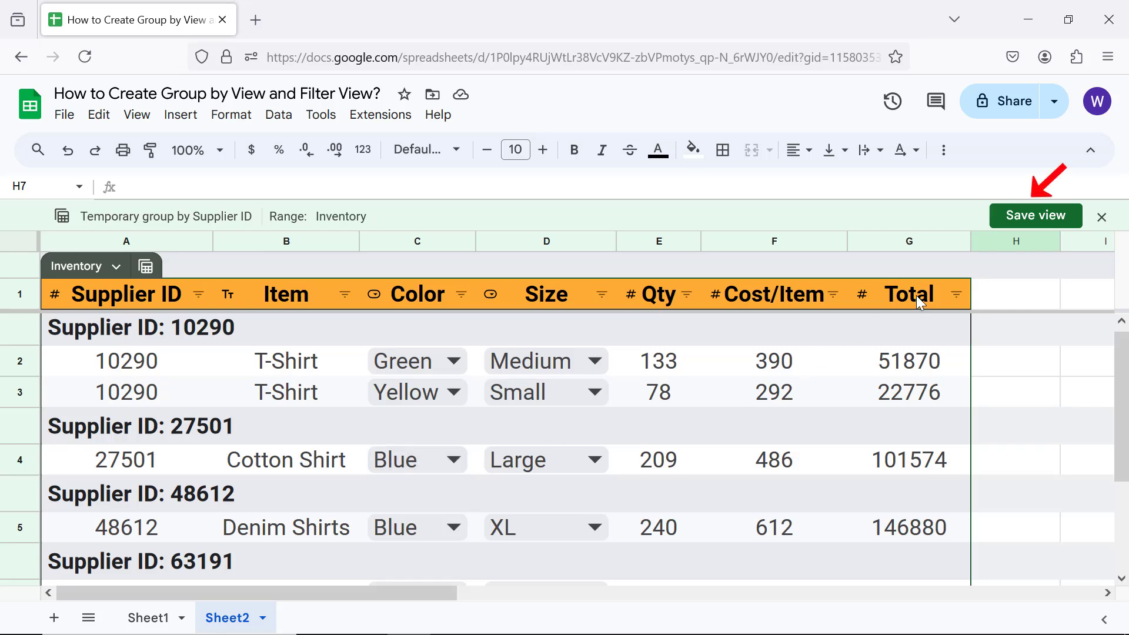
pyautogui.click(1017, 216)
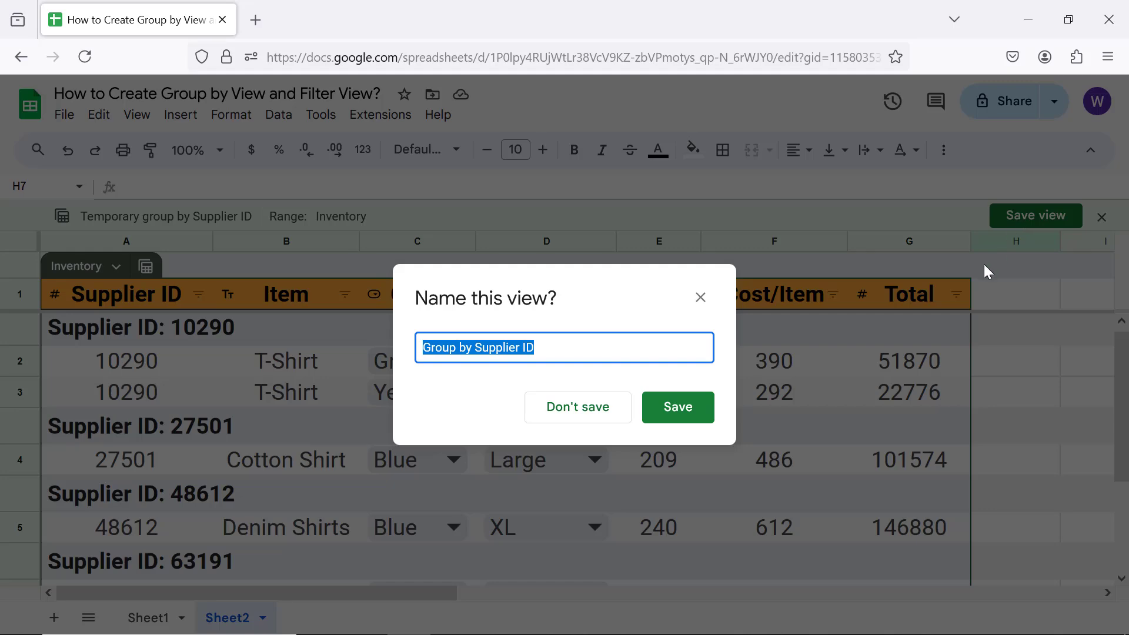
pyautogui.click(686, 408)
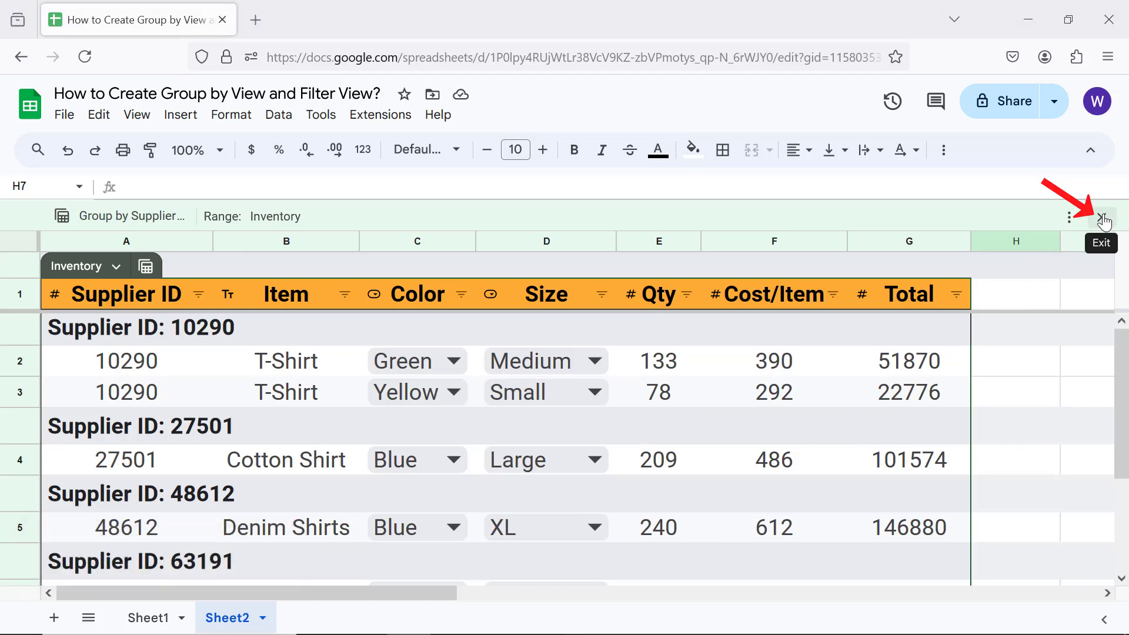
pyautogui.click(1102, 218)
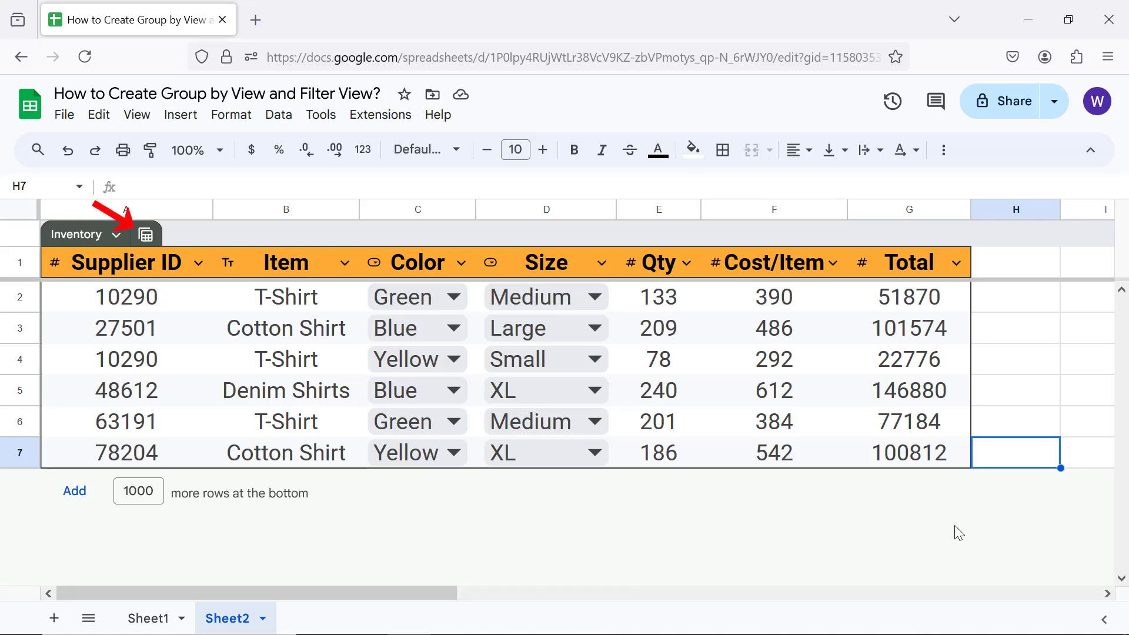
# Step: Reopen the saved 'Group by Supplier ID' view, then exit it to the ungrouped table
pyautogui.click(145, 235)
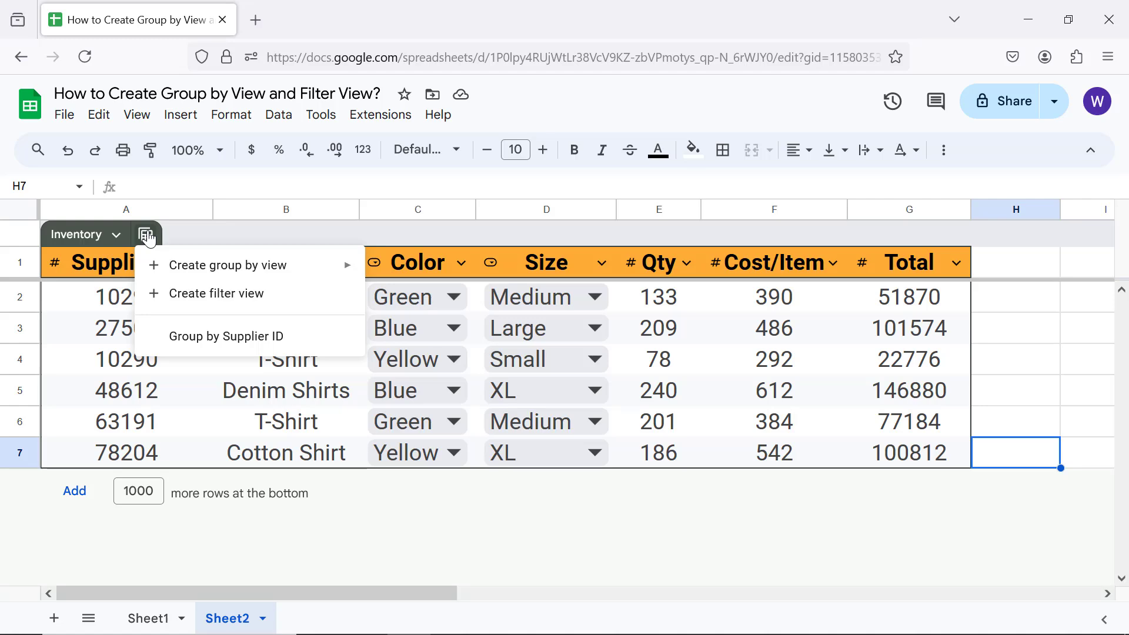
pyautogui.click(189, 337)
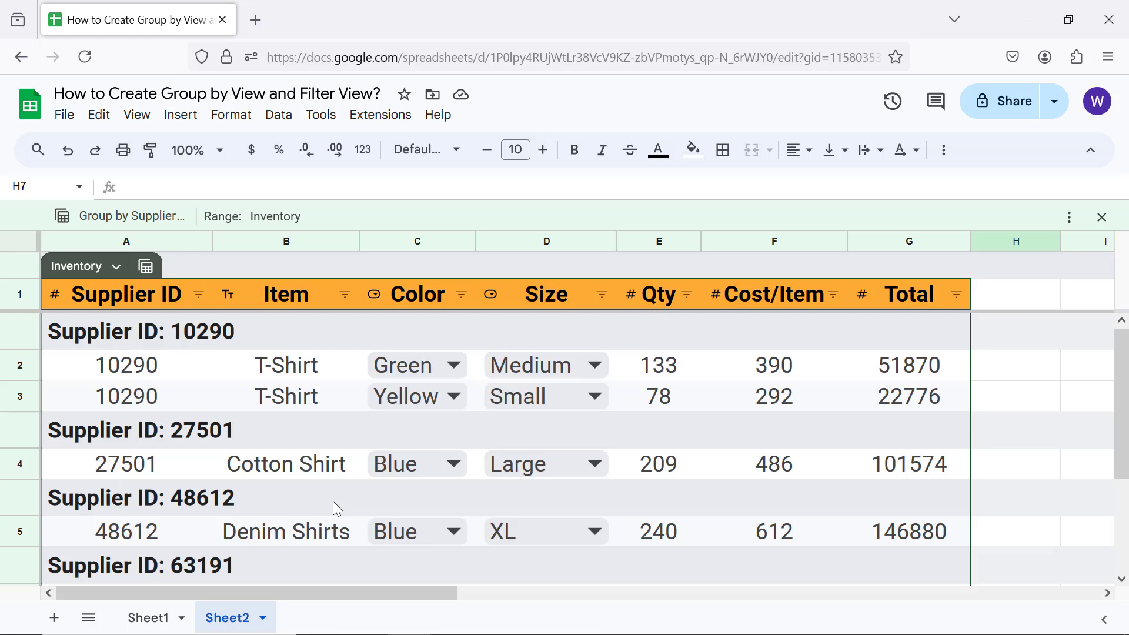
pyautogui.click(1018, 518)
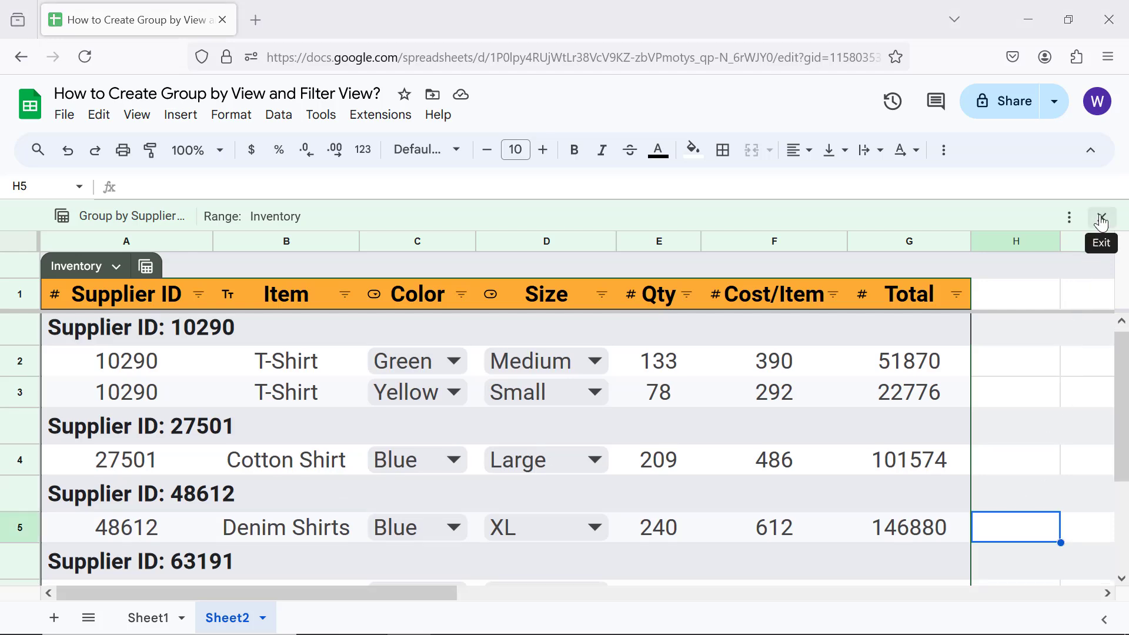
pyautogui.click(1101, 218)
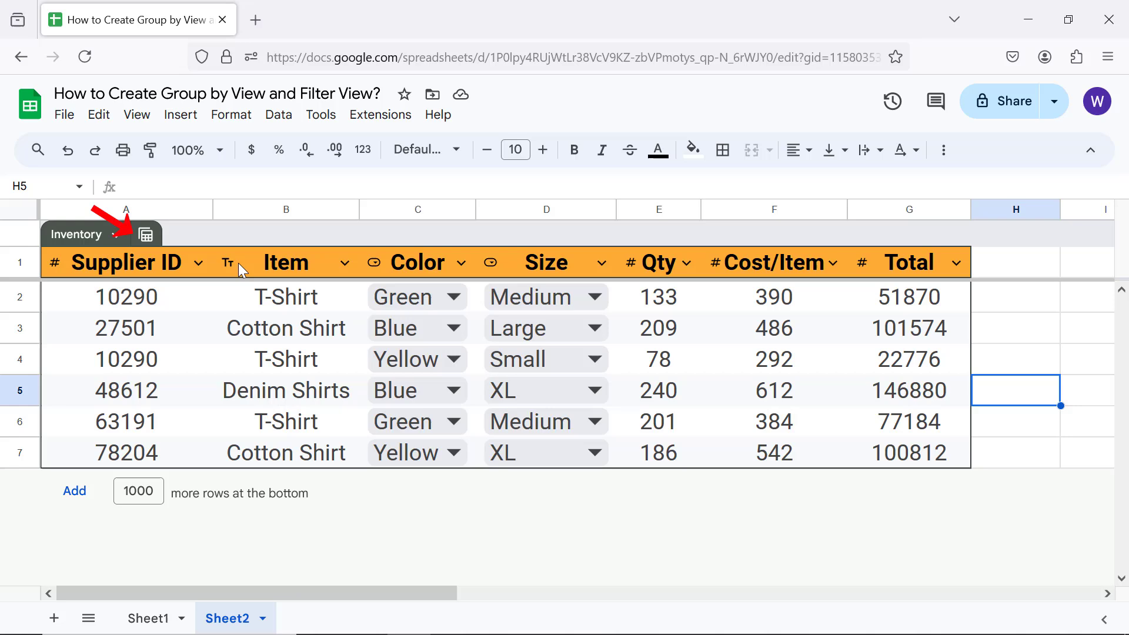
pyautogui.click(144, 235)
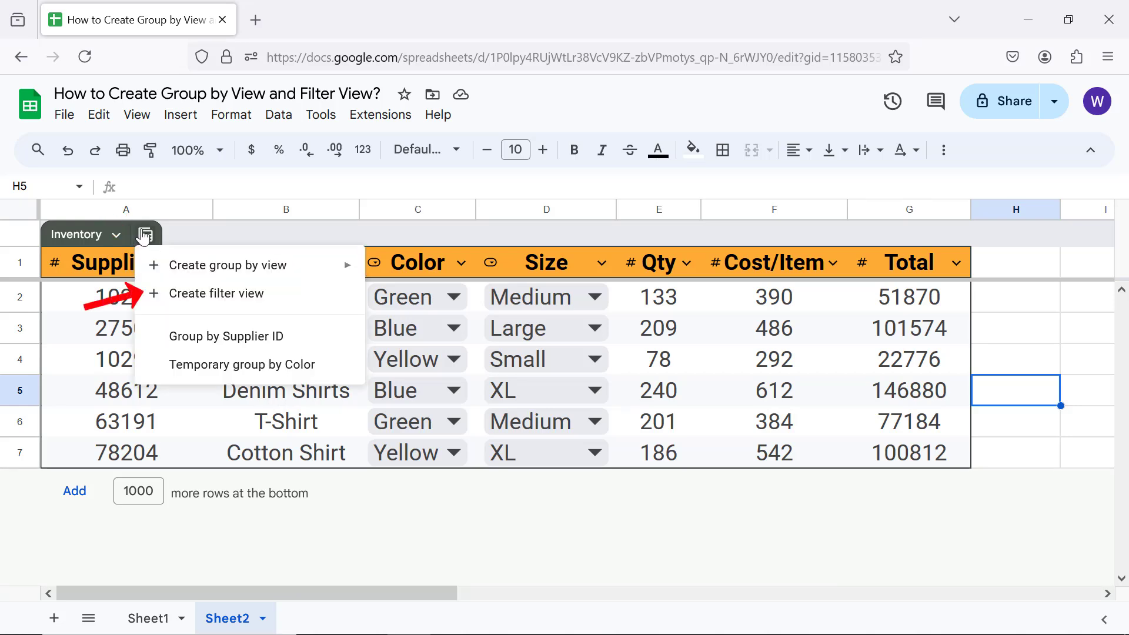
# Step: Create a filter view with the Color column set to Blue only, showing 2 of 6 rows
pyautogui.click(183, 294)
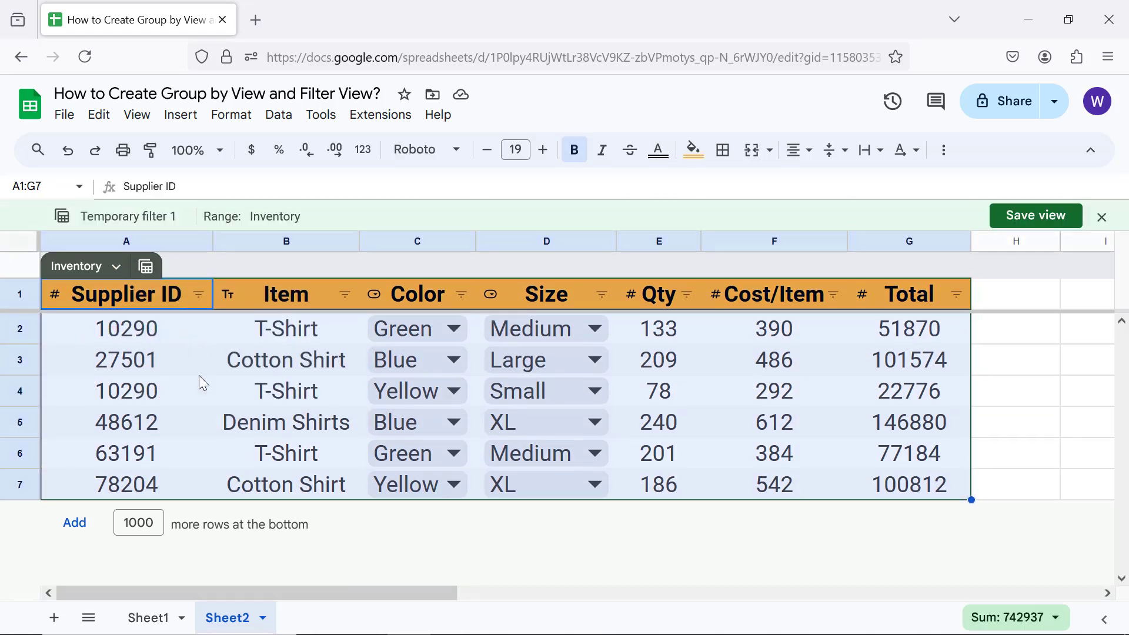
pyautogui.click(1041, 487)
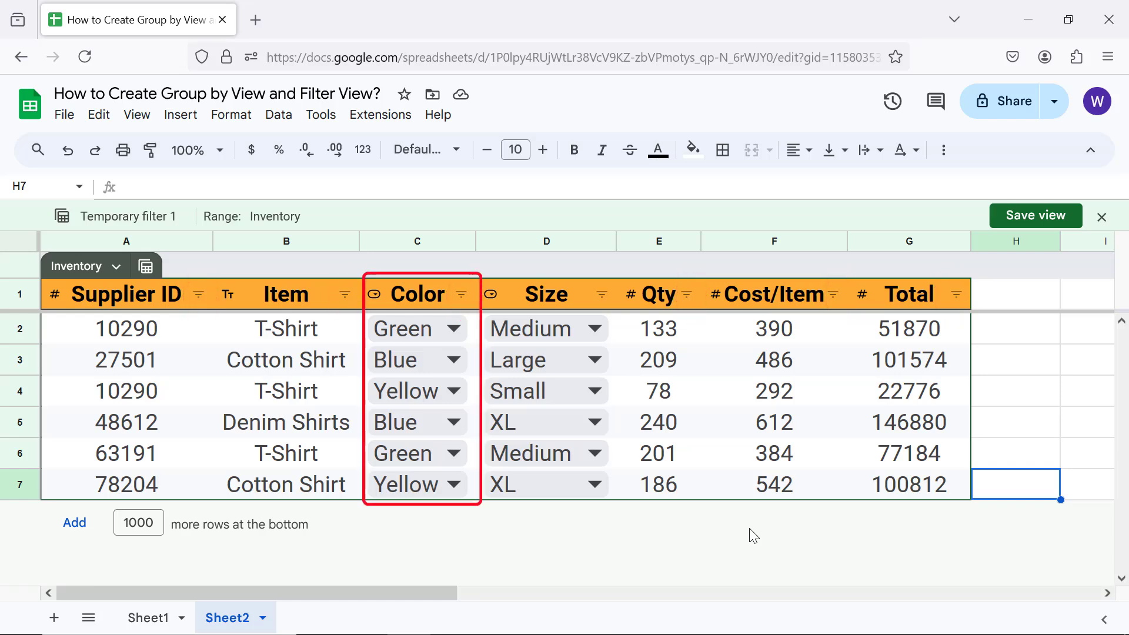
pyautogui.click(463, 297)
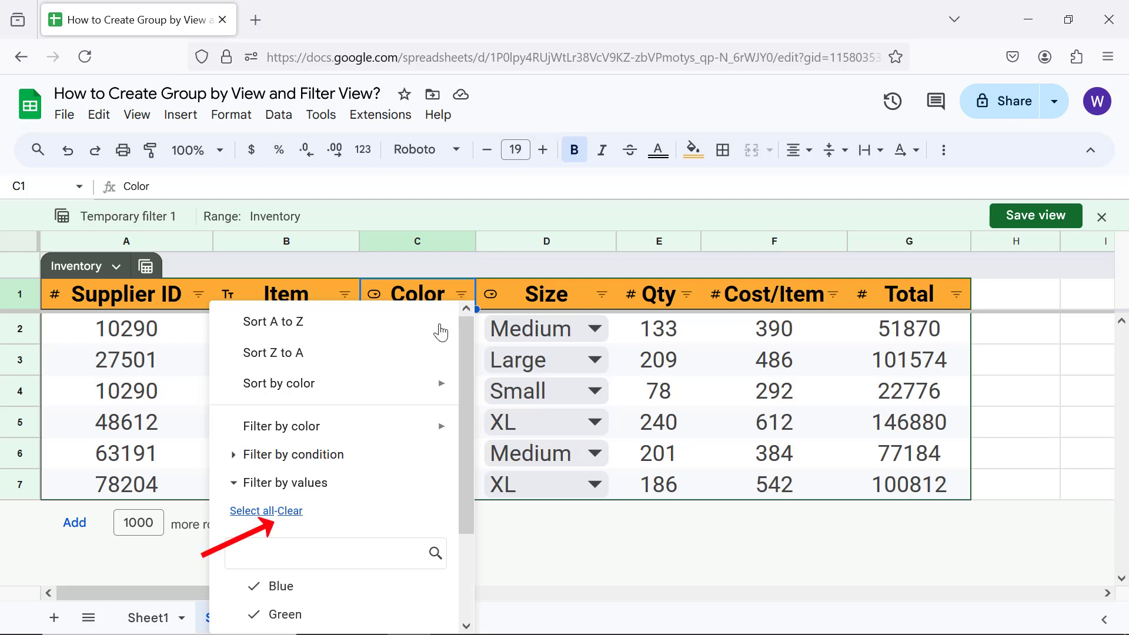
pyautogui.click(291, 511)
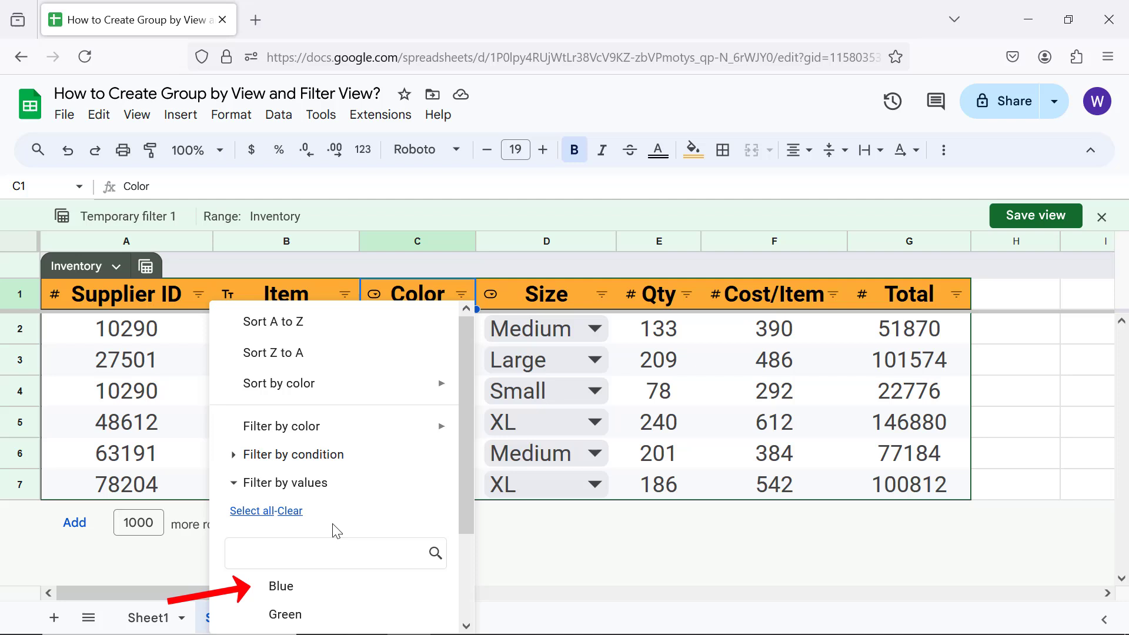
pyautogui.click(286, 593)
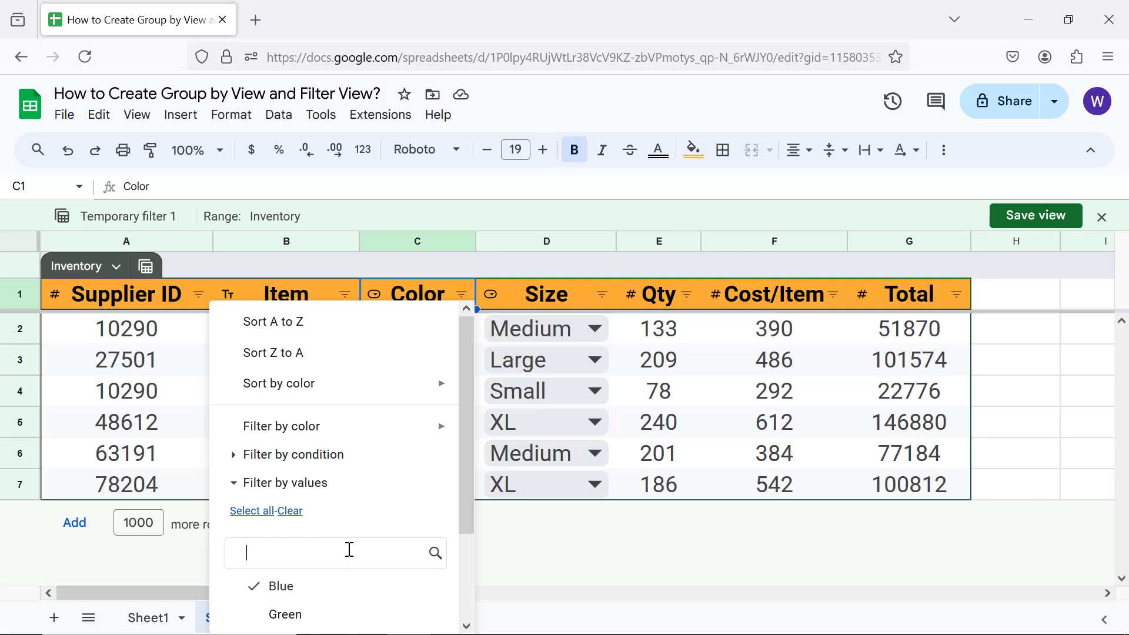
pyautogui.scroll(-2, 350, 546)
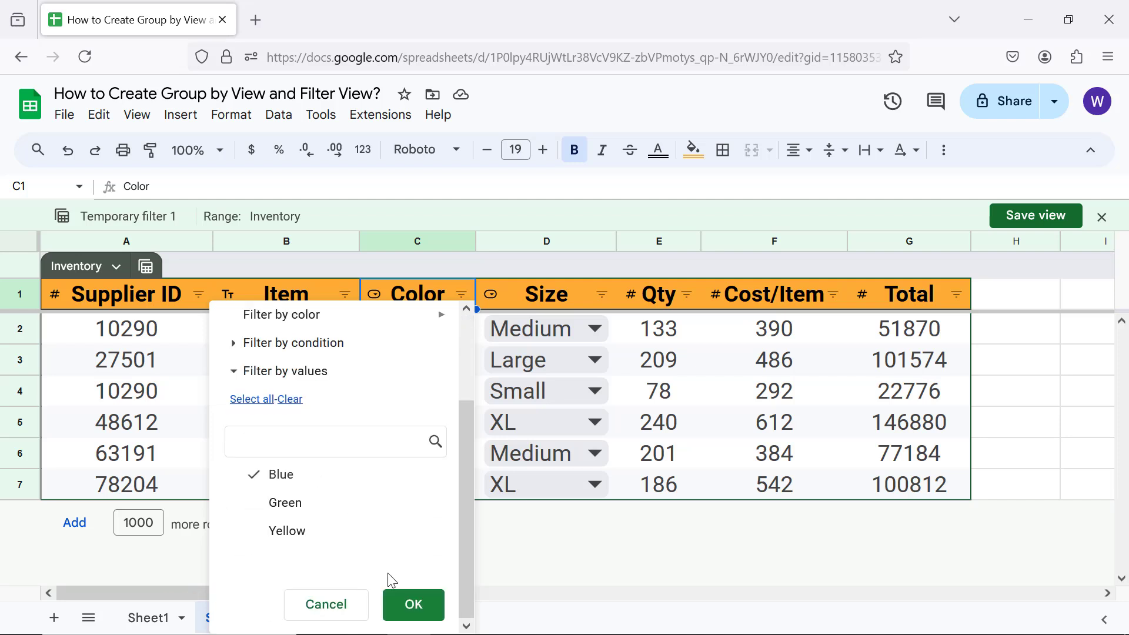
pyautogui.click(403, 605)
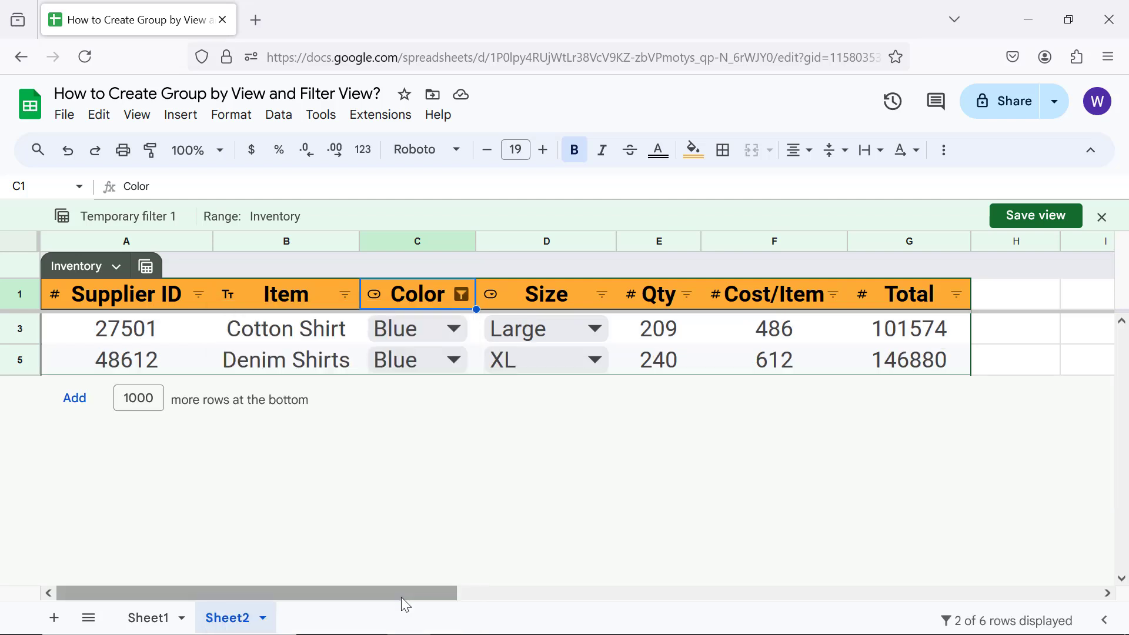
# Step: Save the Blue filter view as 'filter by color', then delete that saved view
pyautogui.click(989, 370)
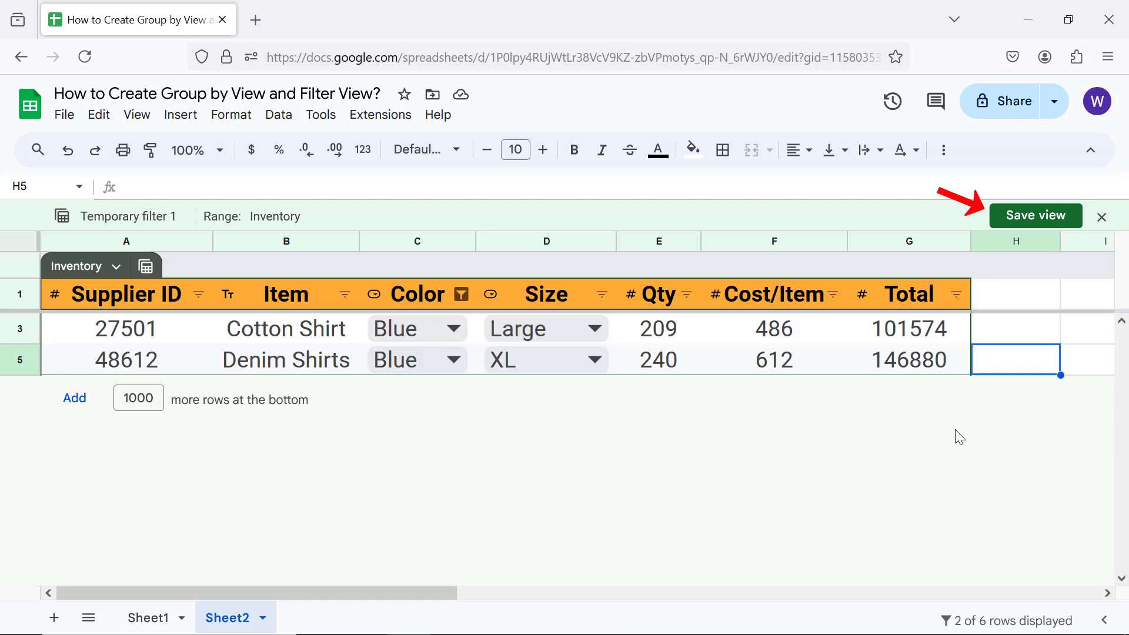
pyautogui.click(1032, 217)
pyautogui.write('filter')
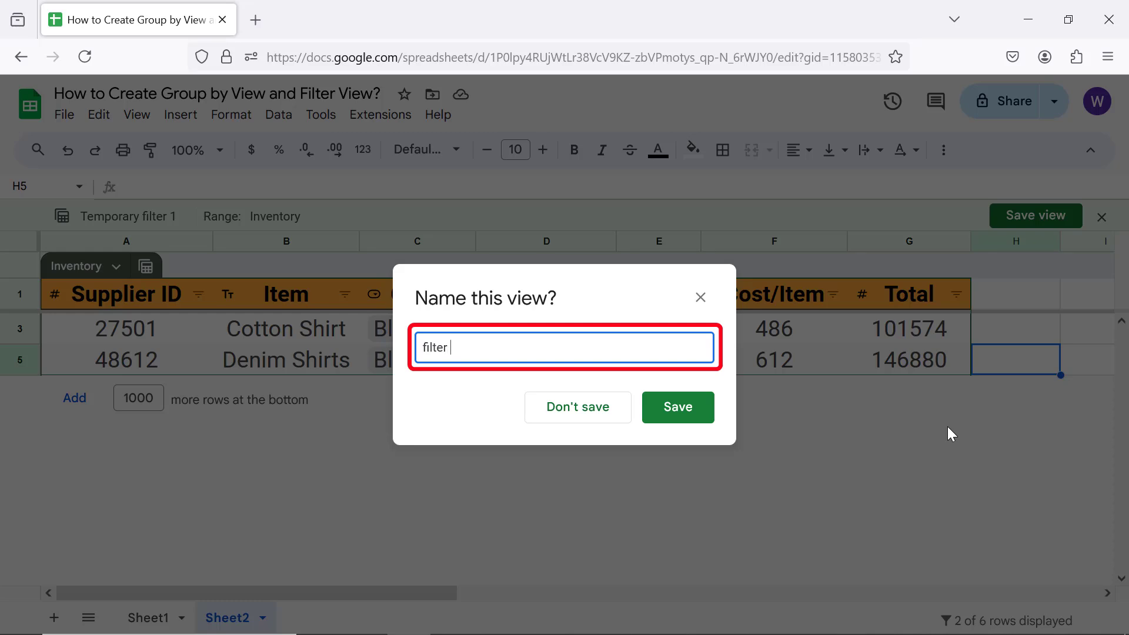
pyautogui.write(' by color')
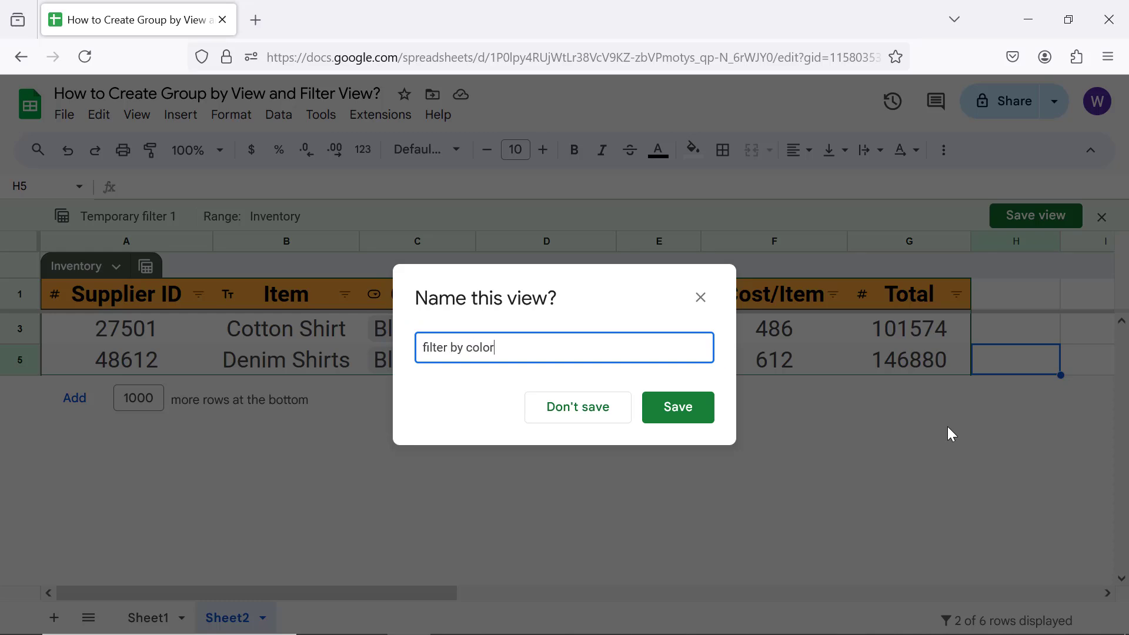
pyautogui.click(693, 411)
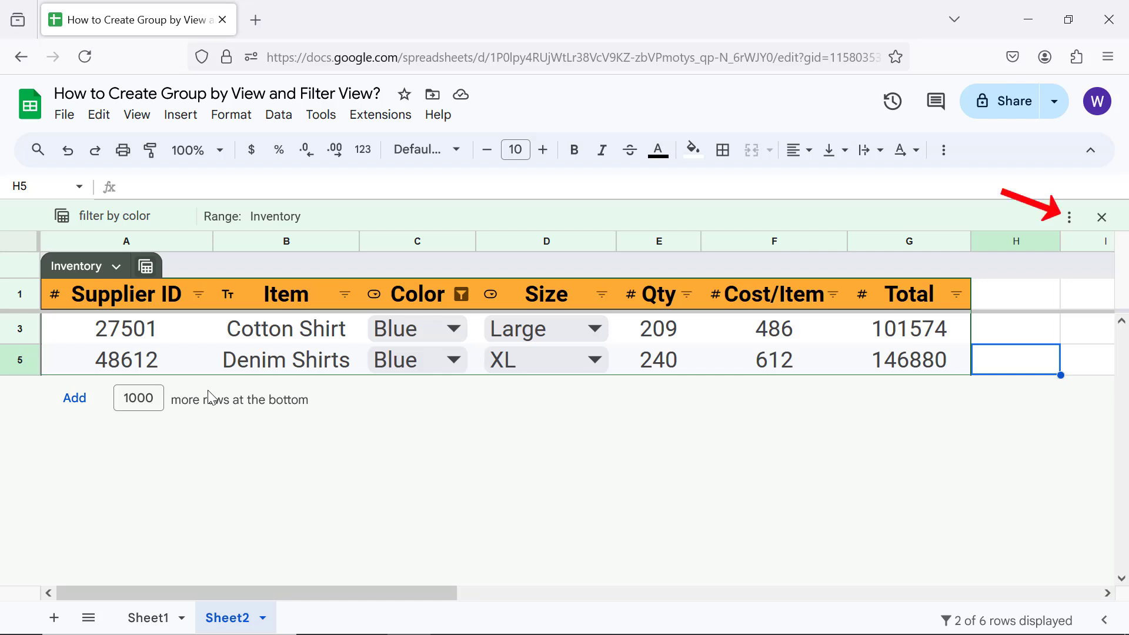
pyautogui.click(1068, 218)
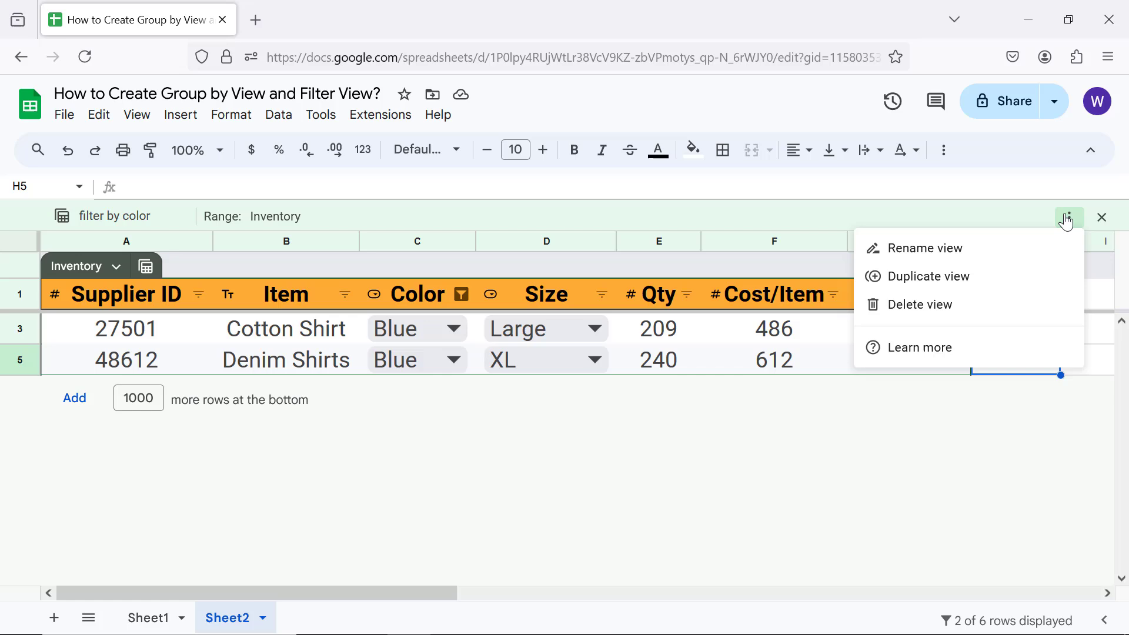
pyautogui.click(949, 305)
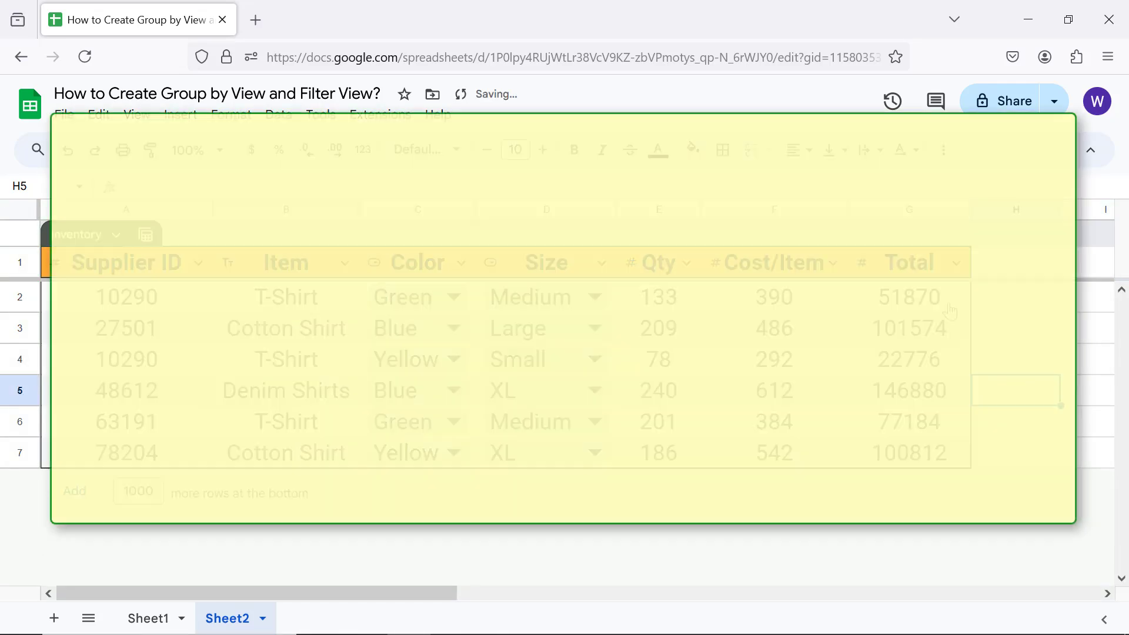